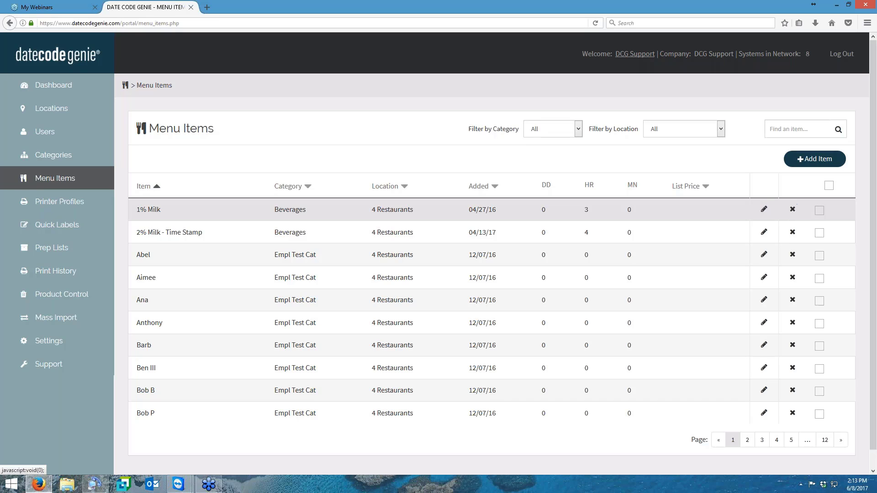
Step: Mark the first three menu items for bulk deletion and clear their selection again
left_click(819, 223)
left_click(819, 234)
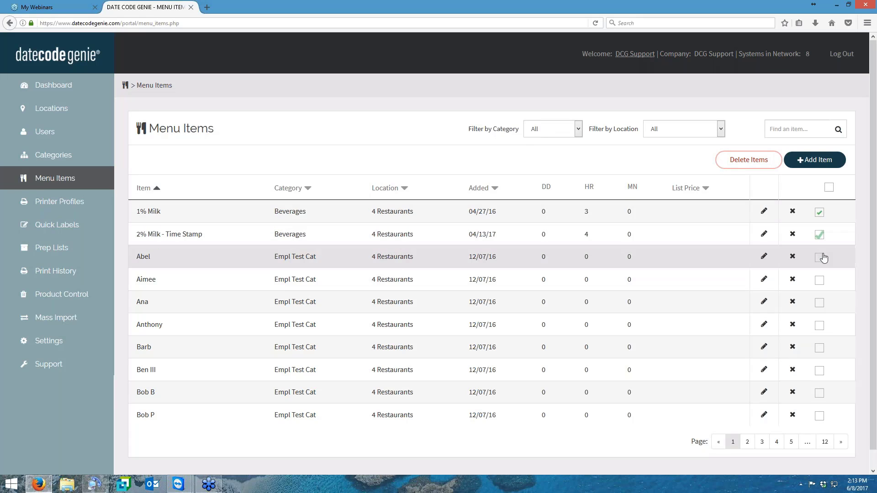
left_click(819, 258)
left_click(753, 158)
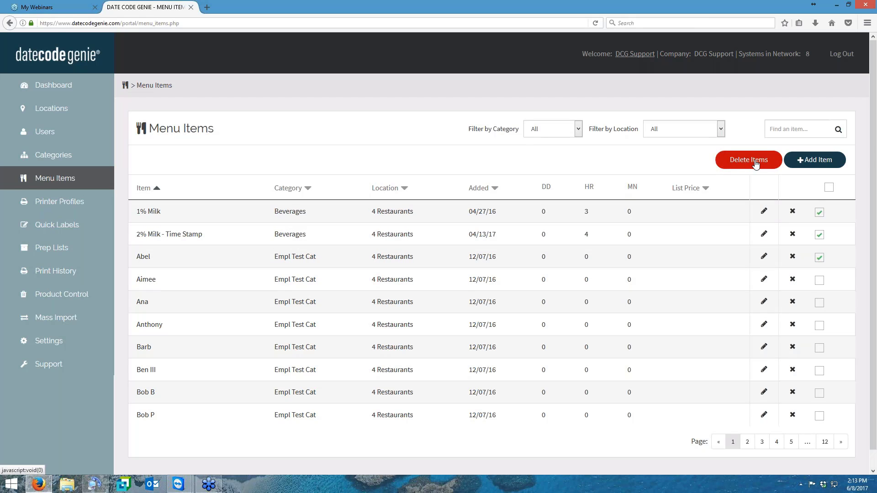
left_click(820, 213)
left_click(820, 234)
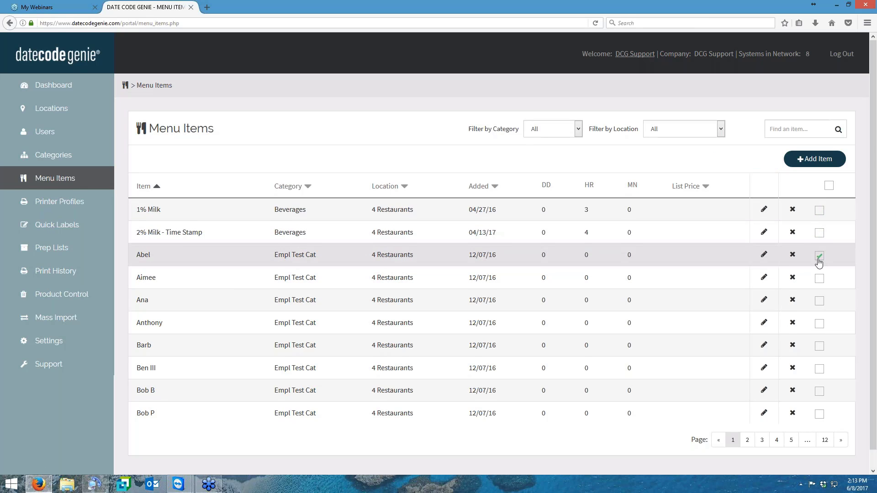
left_click(819, 257)
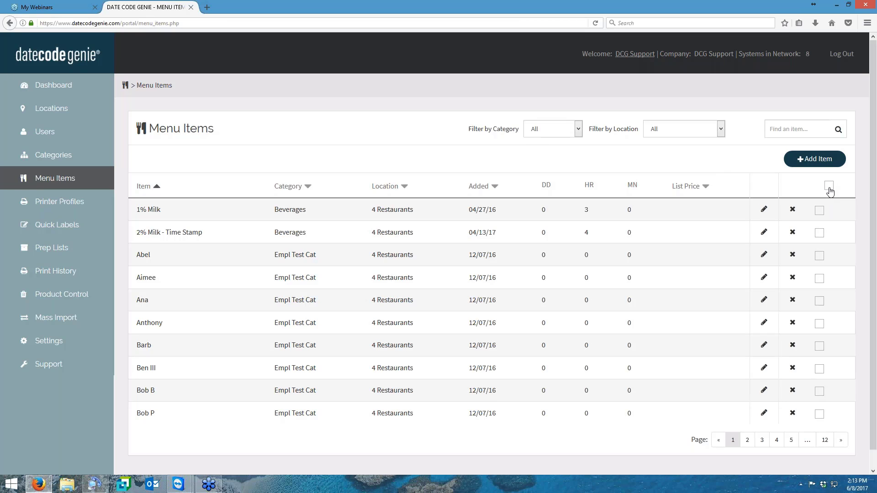
Step: Look through the category and location filter choices of the menu items list
left_click(583, 129)
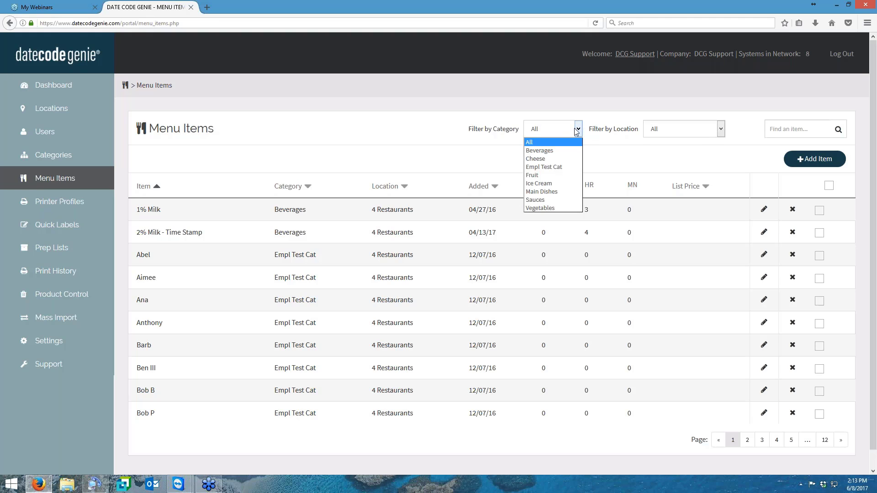
left_click(585, 130)
left_click(721, 129)
left_click(722, 130)
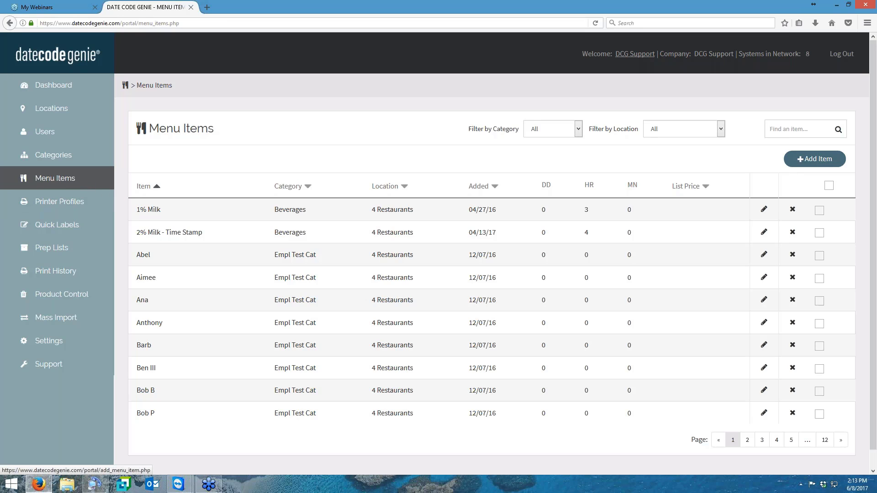
Step: Reopen the menu items list by way of the dashboard and start a new menu item
left_click(50, 85)
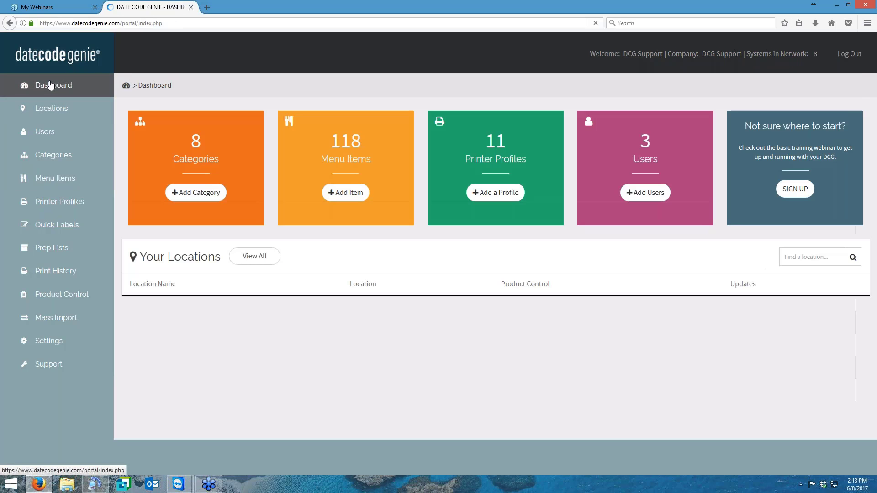
left_click(352, 150)
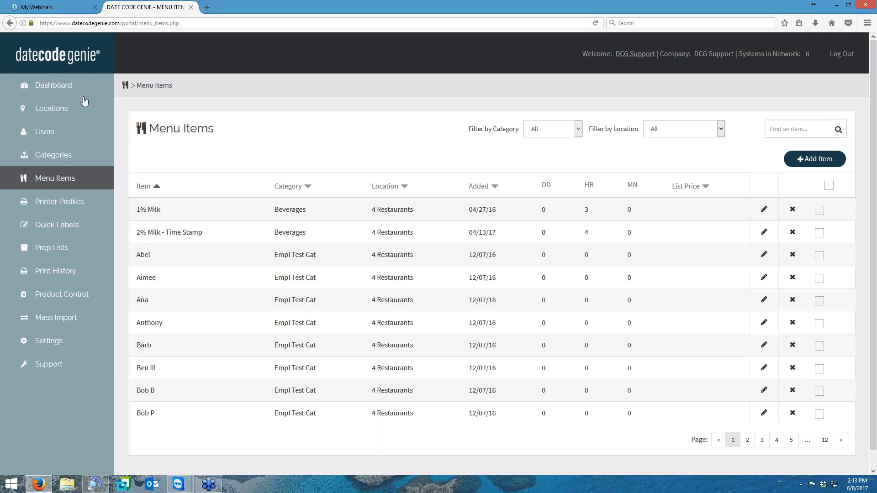
left_click(815, 161)
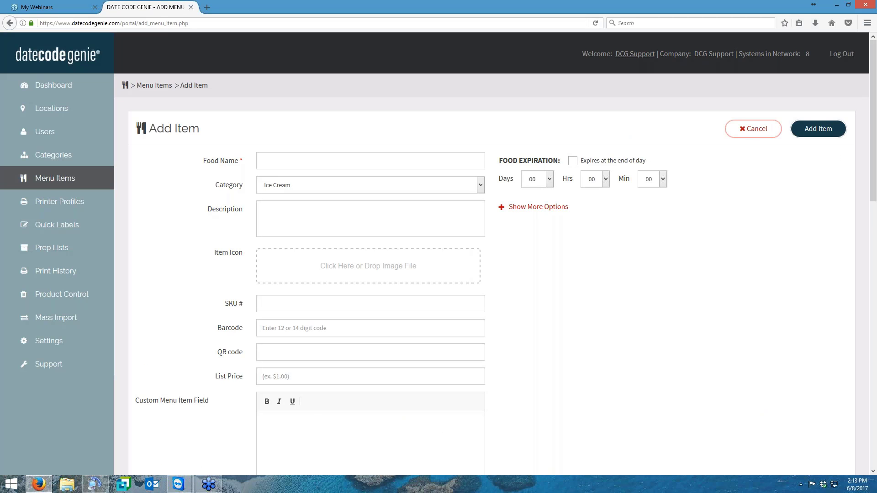
Step: Name the new item "Vanilla Bean Ice Cream" and assign it to the Ice Cream category
left_click(269, 161)
type("anilla Bean Ice Cream")
left_click(267, 161)
key("BackSpace")
type("V")
left_click(480, 185)
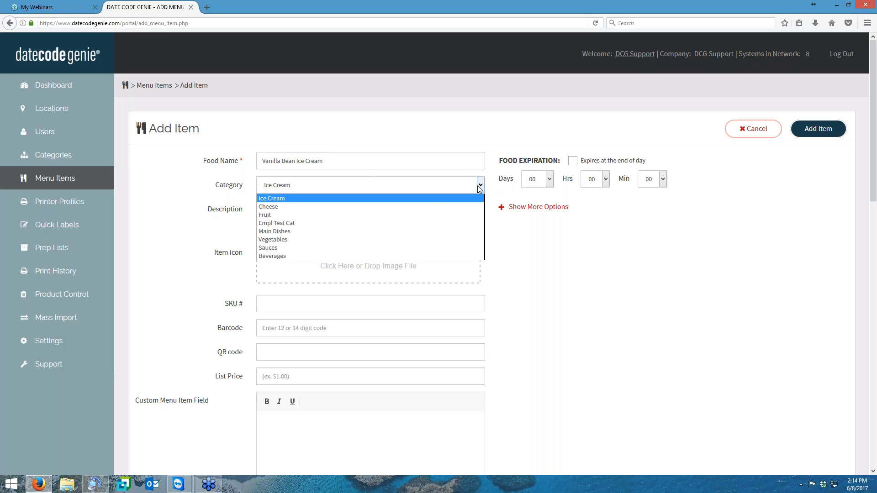
left_click(267, 198)
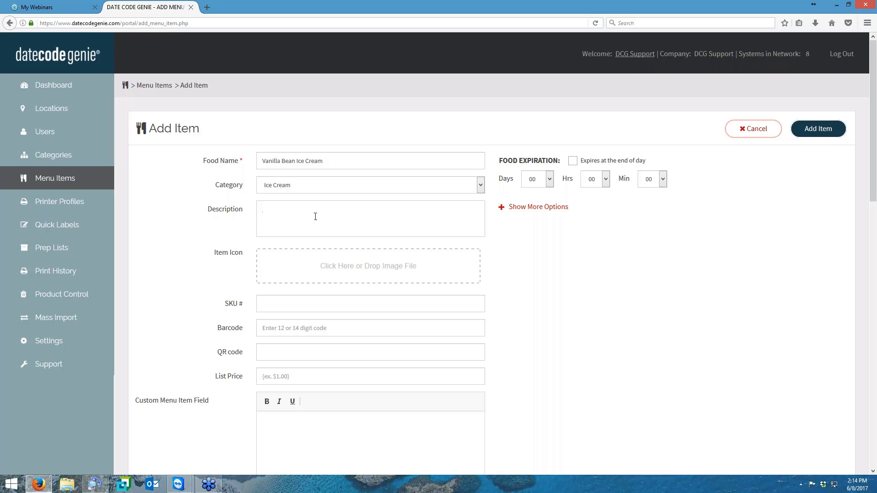
Step: Examine the new item's SKU, barcode, QR code, list price and custom menu item fields
left_click(259, 305)
scroll(289, 376, "down", 4)
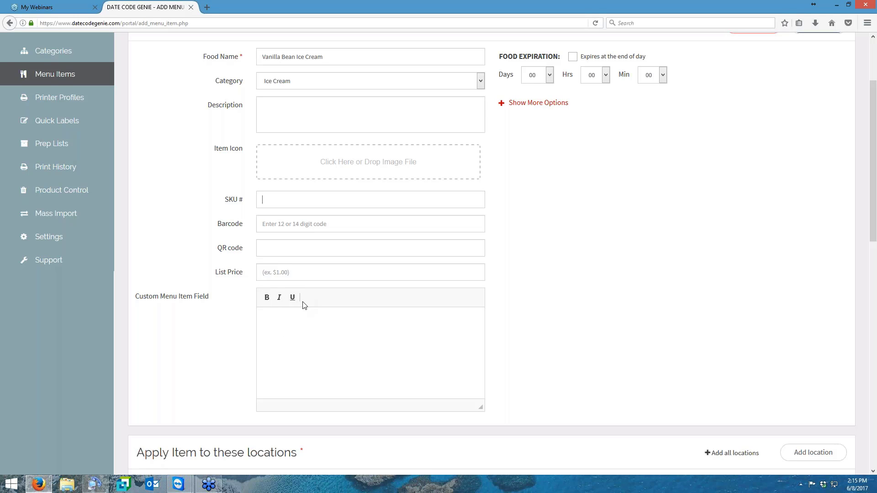
scroll(334, 337, "up", 4)
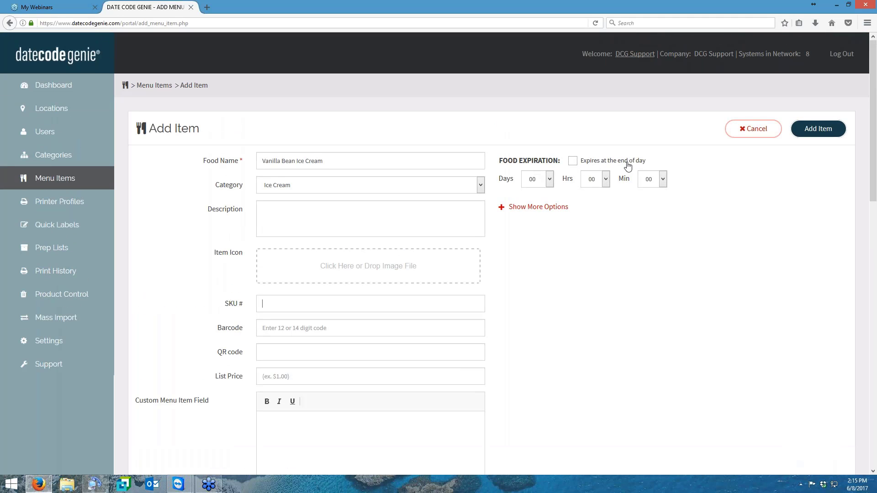
Step: Try the end-of-day expiration option and reveal the additional thaw, temper and pull timing options
left_click(574, 163)
left_click(574, 162)
left_click(507, 209)
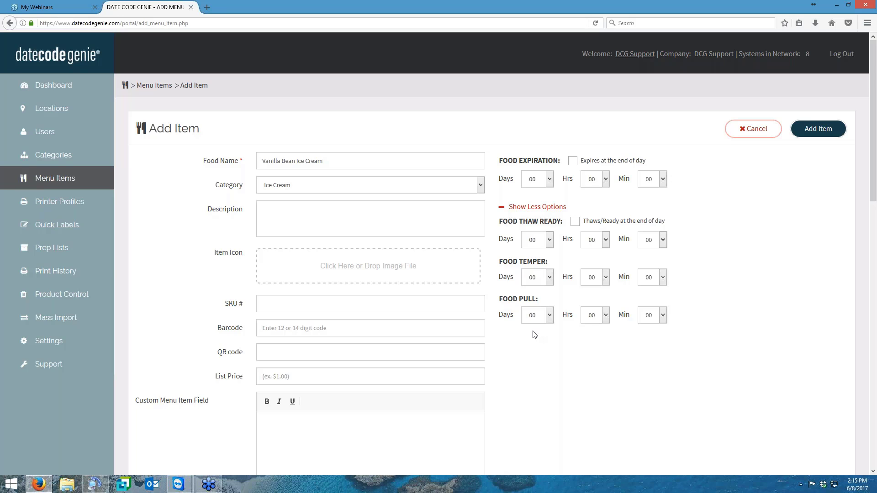
Step: Apply the new menu item to all locations
scroll(532, 333, "down", 2)
scroll(562, 280, "down", 5)
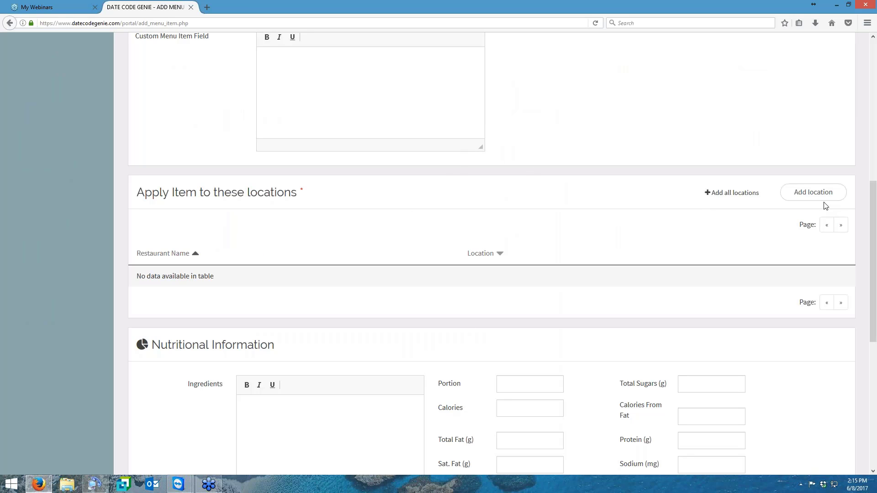
left_click(708, 194)
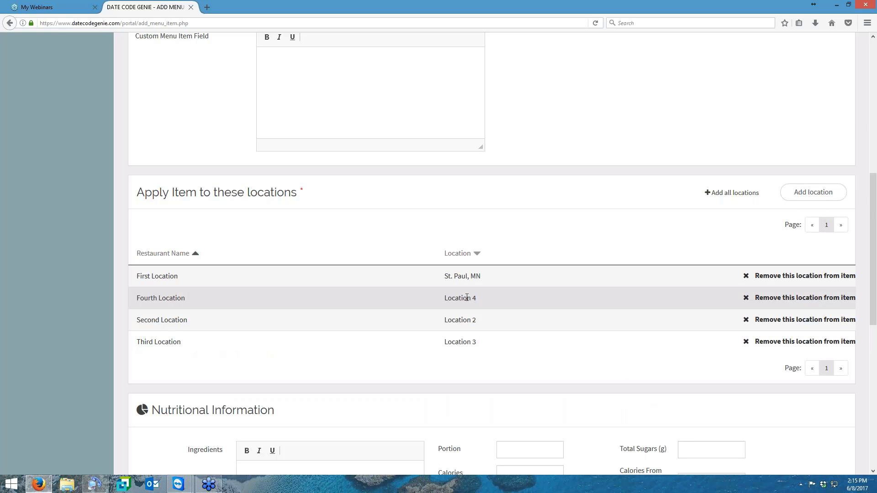
Step: Enter "Cream, sugar, eggs" as the ingredients in the nutritional information and save the new menu item
scroll(453, 297, "down", 2)
scroll(450, 207, "down", 4)
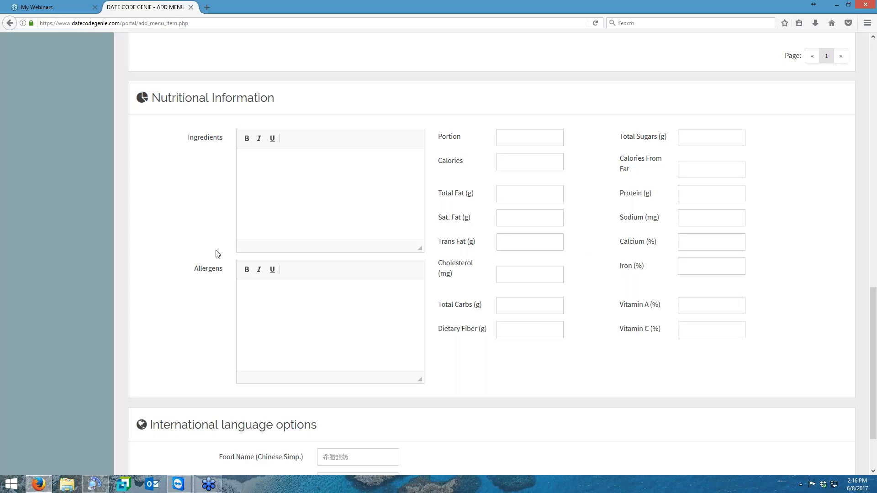
scroll(217, 254, "down", 3)
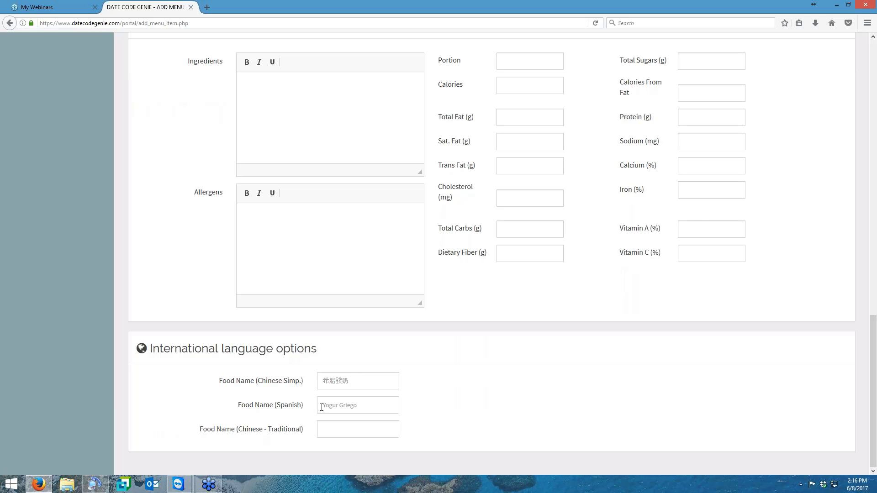
scroll(503, 451, "up", 15)
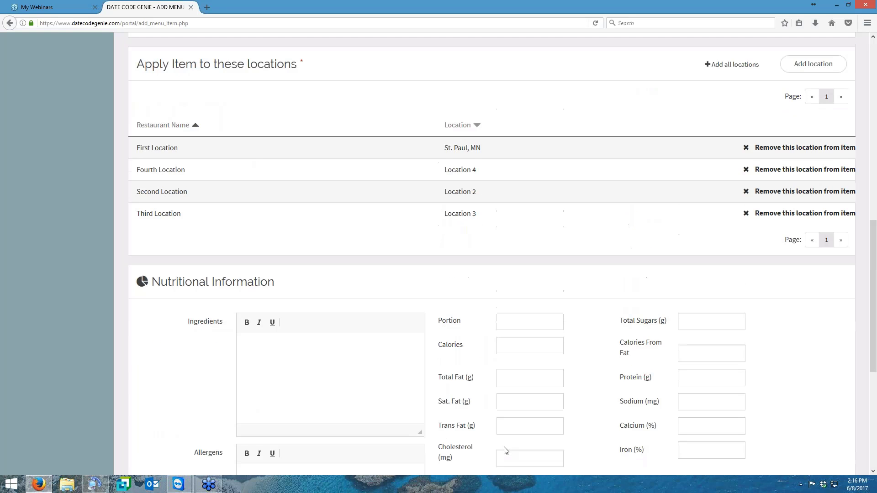
scroll(502, 242, "down", 16)
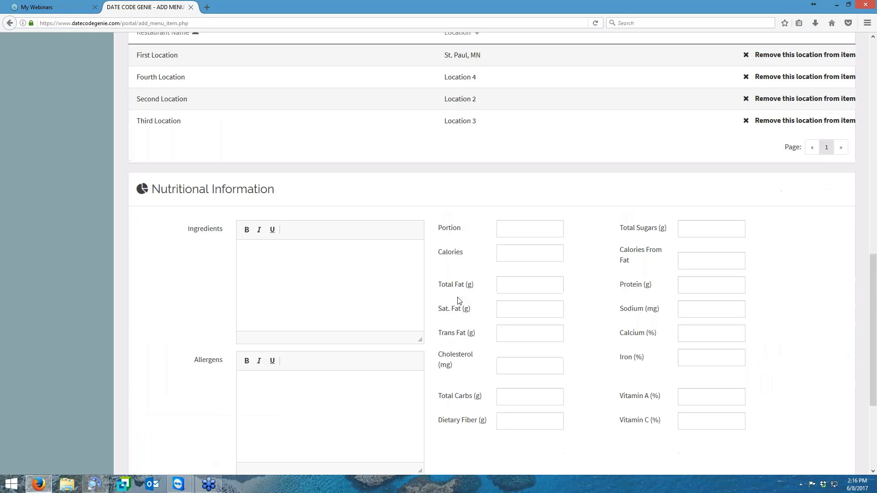
left_click(253, 88)
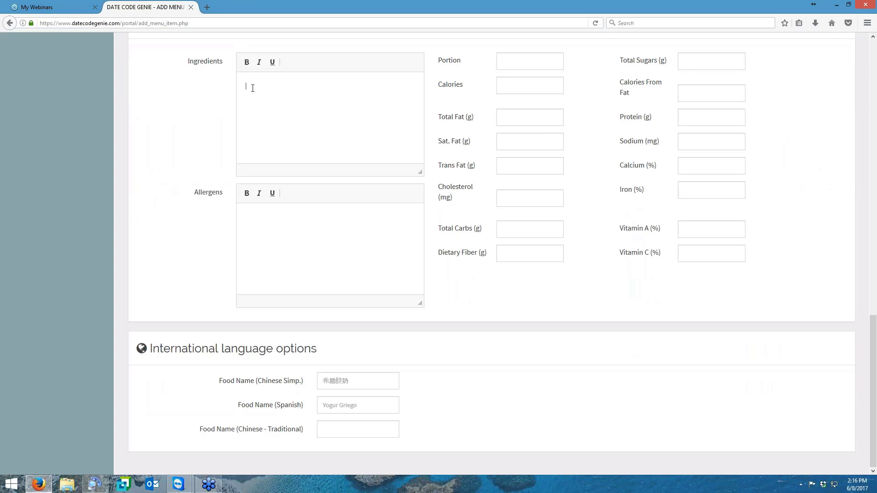
type("Cream, sugar, e")
type("gs,")
left_click(268, 217)
key("BackSpace")
scroll(487, 244, "up", 20)
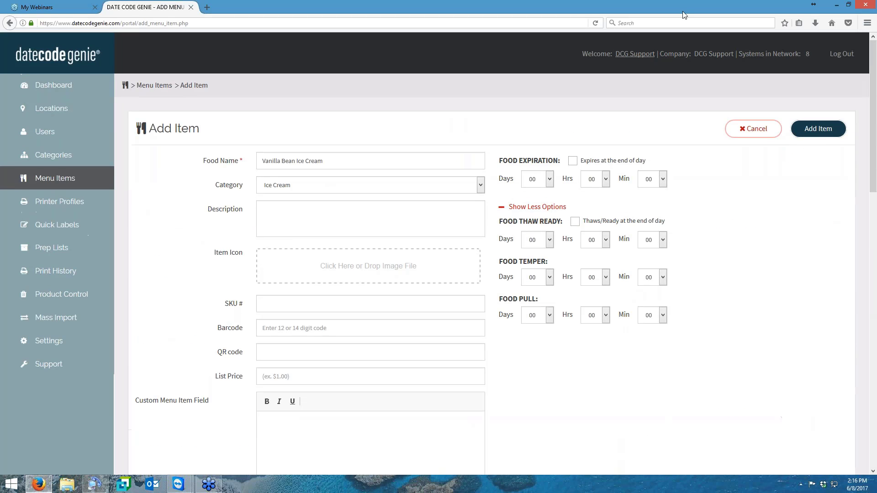
left_click(820, 132)
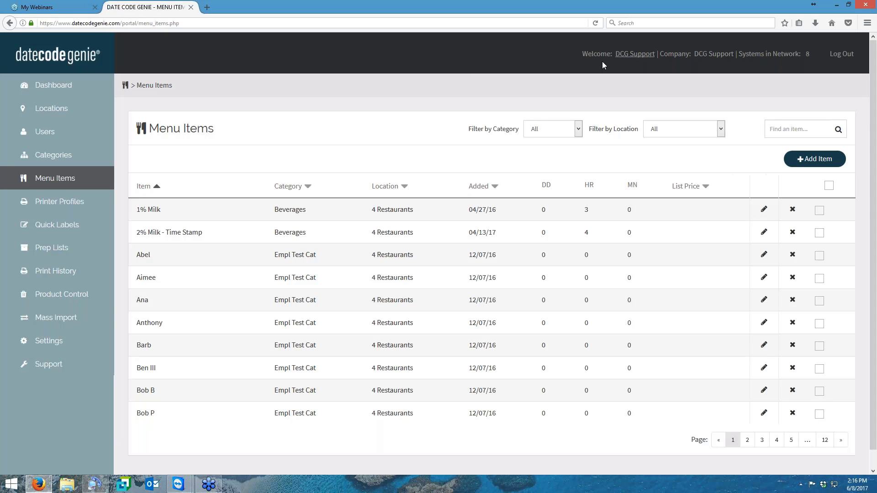
Step: Sort the menu items by category and go to the last page to locate Vanilla Bean Ice Cream
left_click(308, 187)
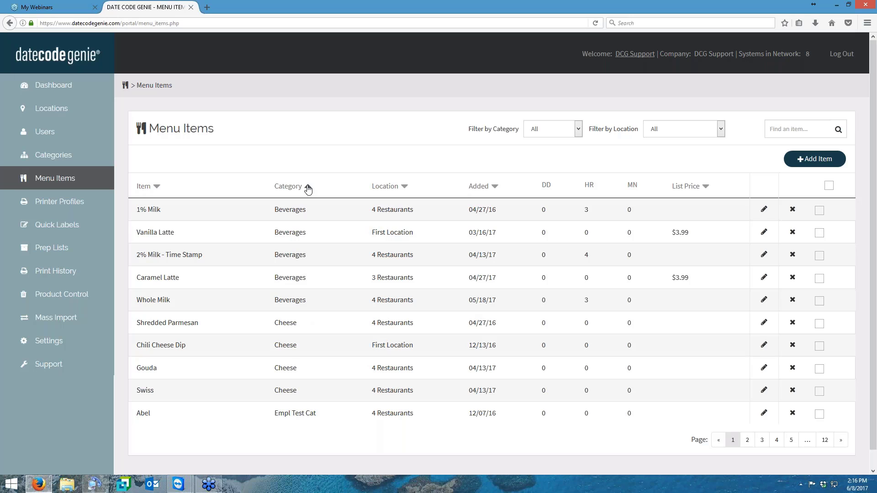
left_click(777, 440)
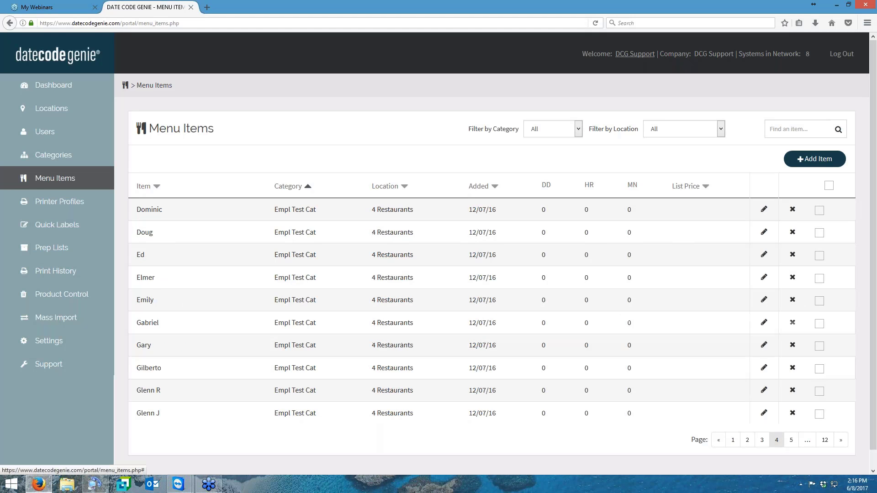
left_click(825, 441)
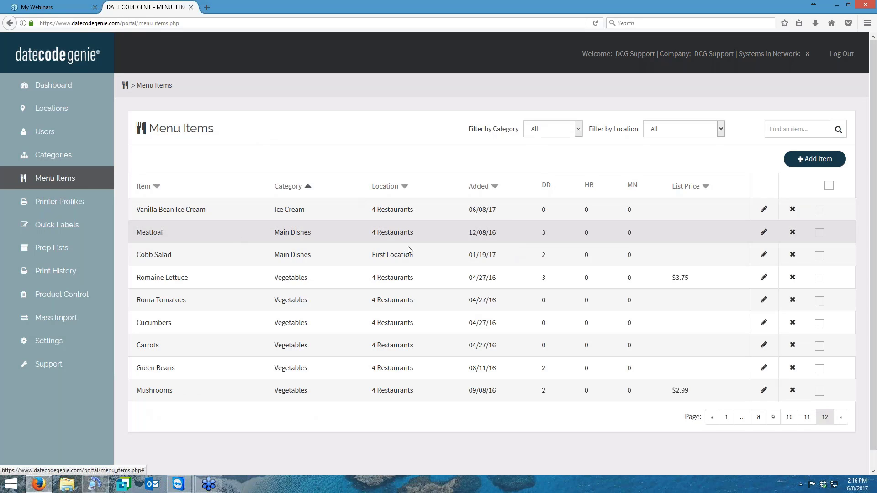
Step: Sort the menu items by the date they were added
left_click(496, 188)
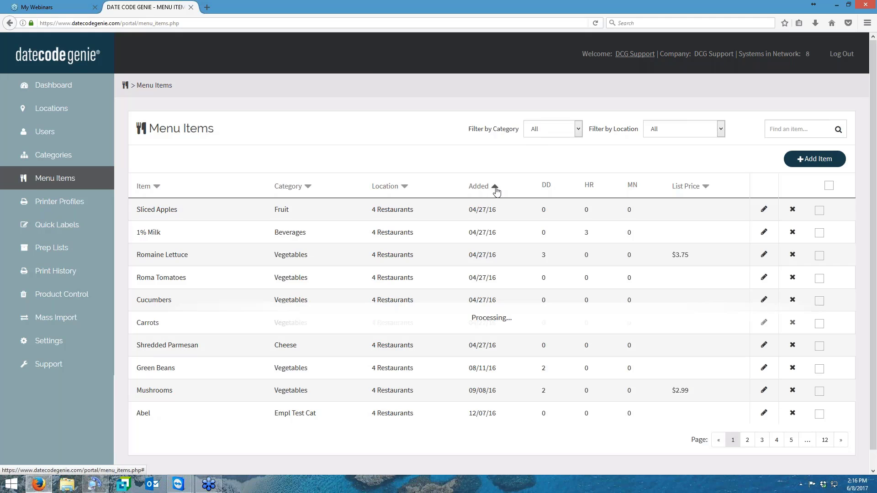